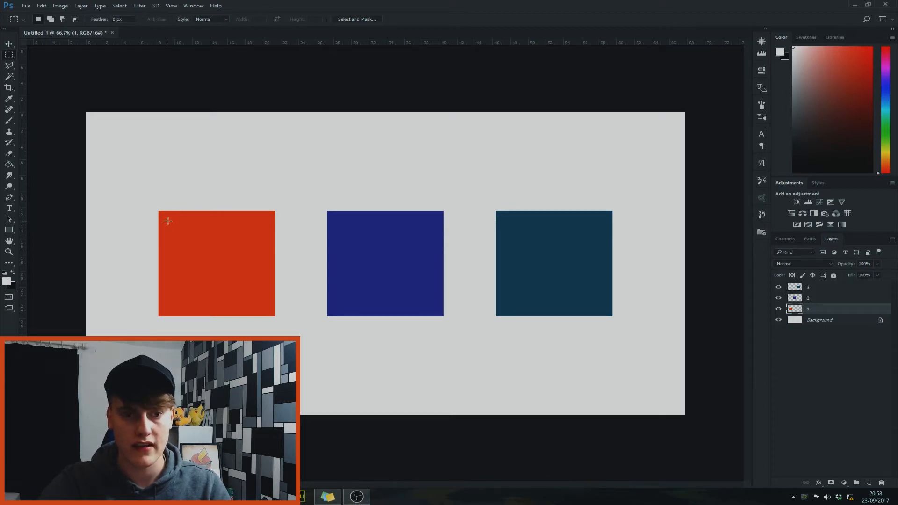
# Step: Draw a rectangular selection just inside the red square's edges, and hide and reshow the Layers panel
pyautogui.moveTo(168, 221); pyautogui.dragTo(265, 307)
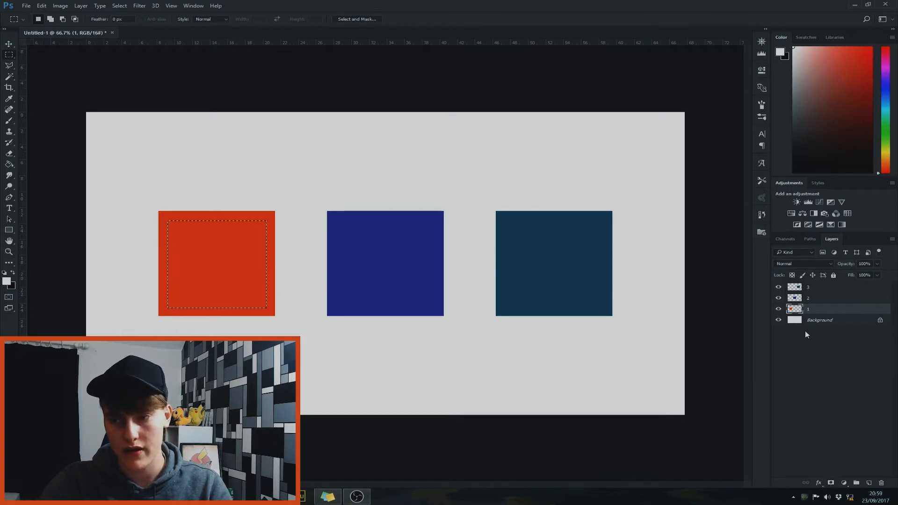
pyautogui.click(194, 5)
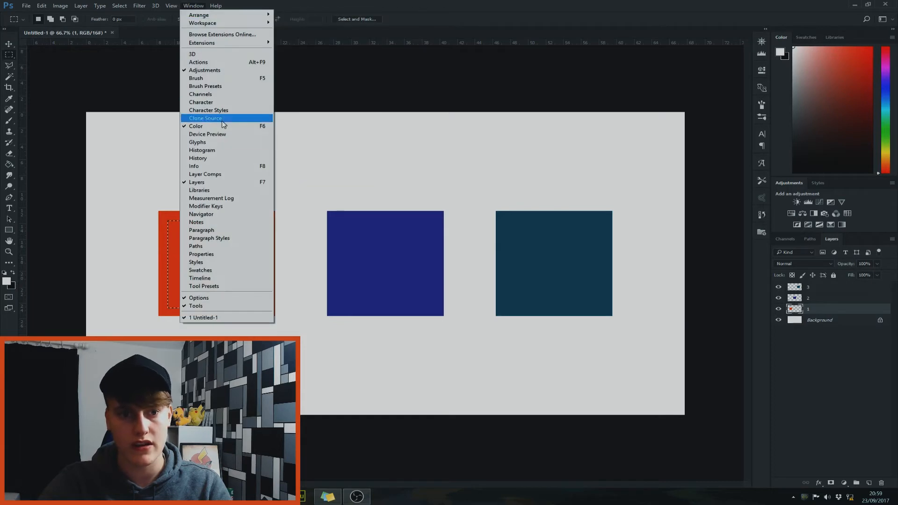
pyautogui.click(220, 186)
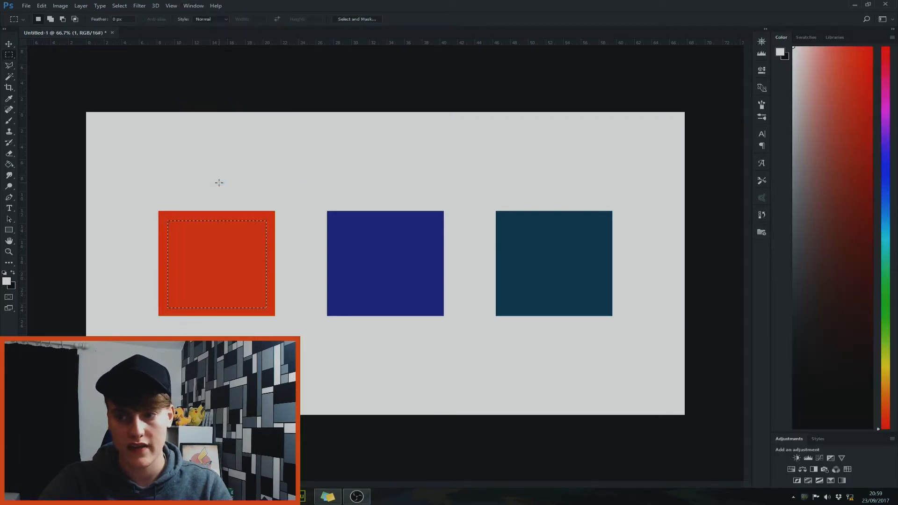
pyautogui.press('F7')
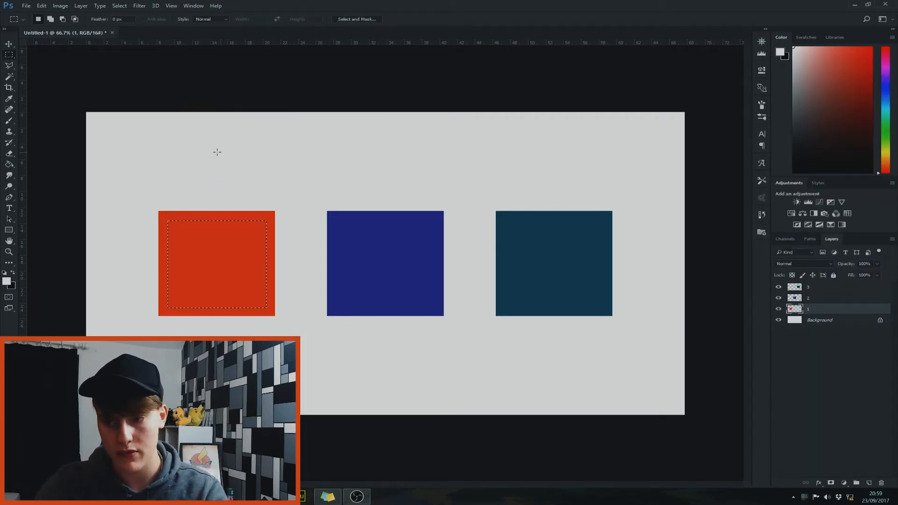
# Step: Add a layer mask to layer 1 that keeps only the selected inner area of the red square
pyautogui.click(831, 484)
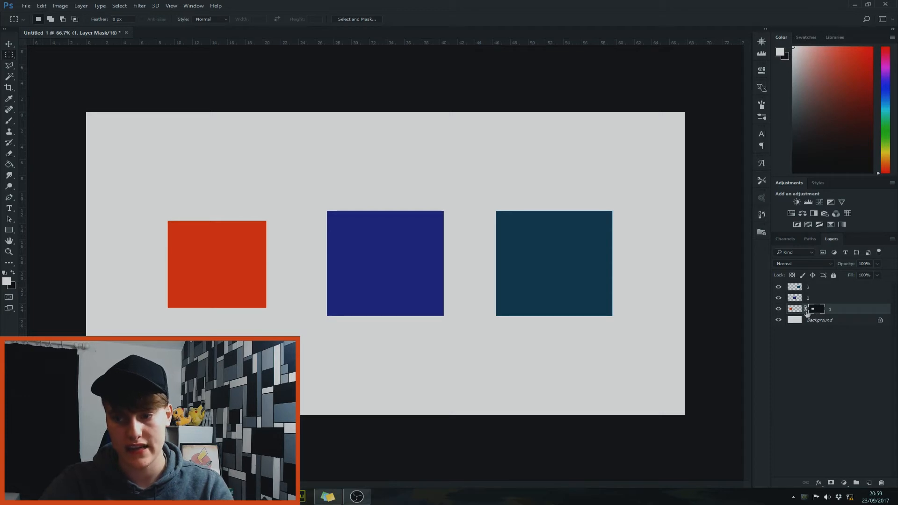
pyautogui.moveTo(156, 203); pyautogui.dragTo(280, 221)
pyautogui.moveTo(299, 332); pyautogui.dragTo(268, 205)
pyautogui.click(239, 198)
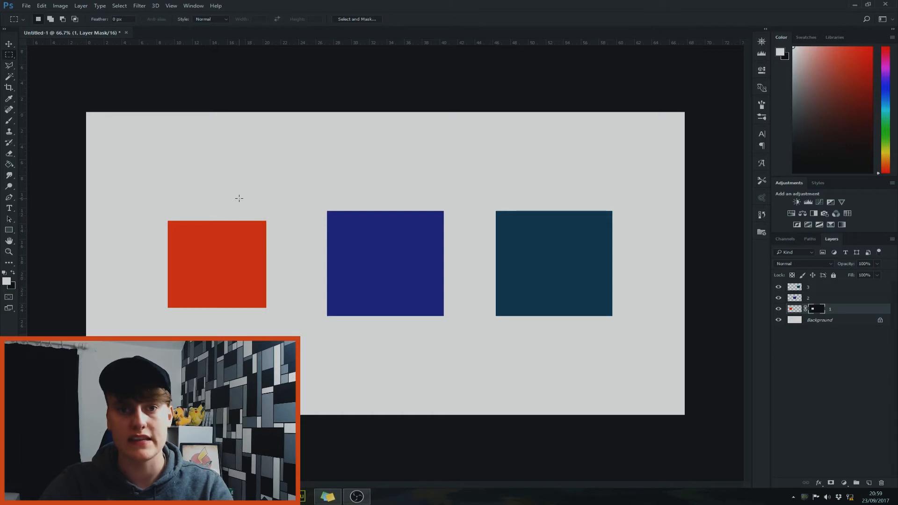
# Step: Undo the layer mask on layer 1, stepping back to the rectangular selection inside the red square
pyautogui.rightClick(817, 311)
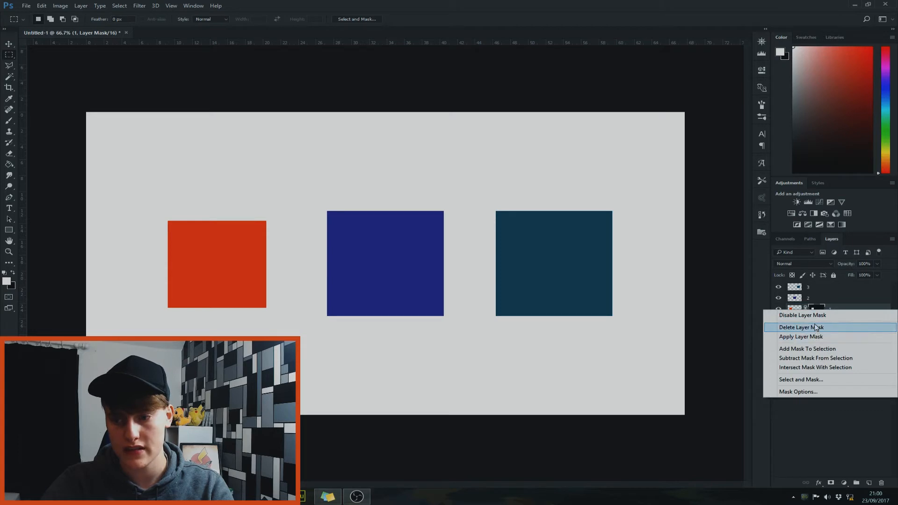
pyautogui.click(837, 308)
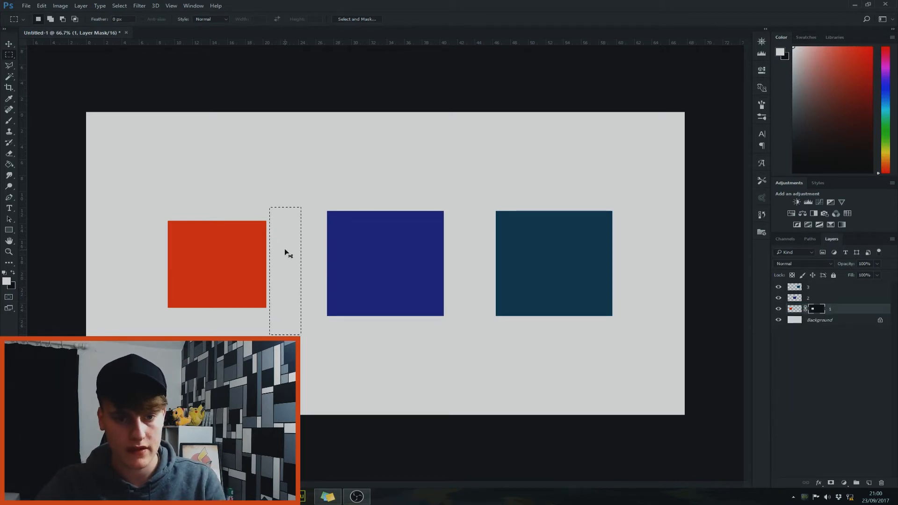
pyautogui.hotkey('ctrl', 'd')
pyautogui.hotkey('ctrl', 'alt', 'z')
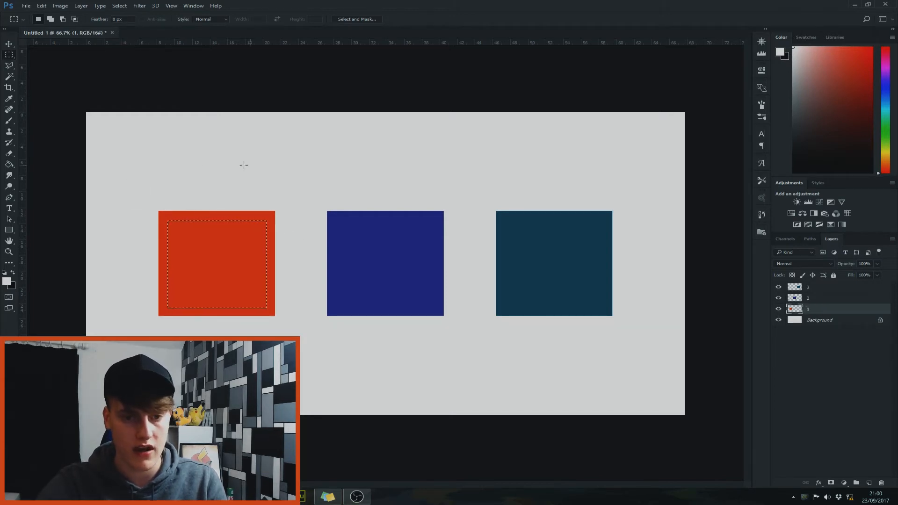
# Step: Invert the selection and add it to layer 1 as a layer mask that leaves only the red square's border
pyautogui.rightClick(276, 181)
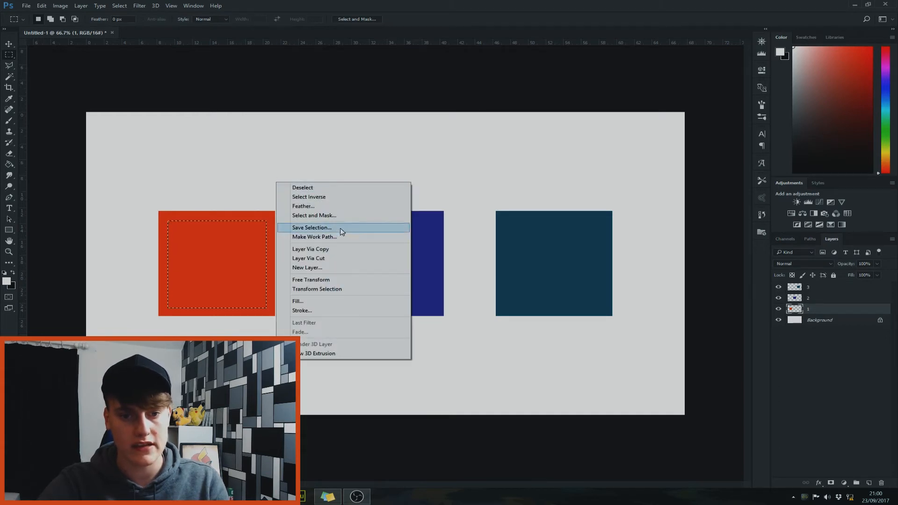
pyautogui.click(346, 201)
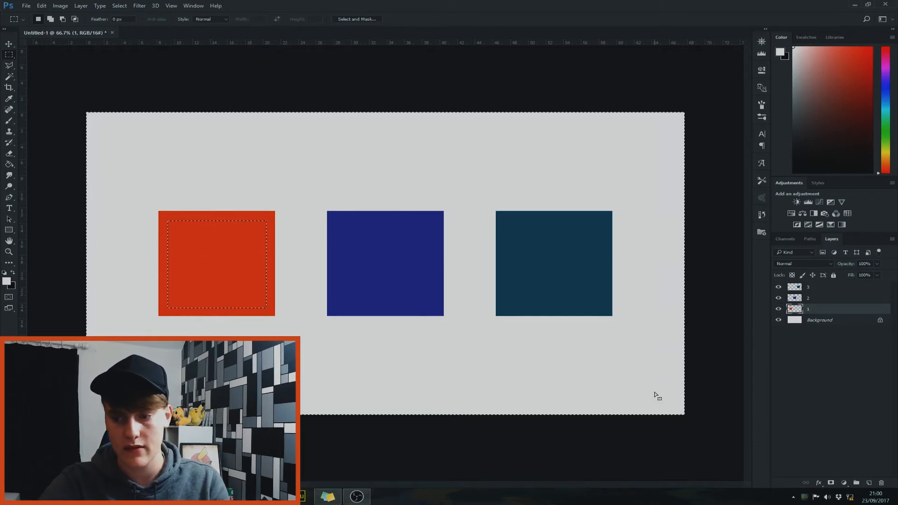
pyautogui.keyDown('alt'); pyautogui.click(833, 484); pyautogui.keyUp('alt')
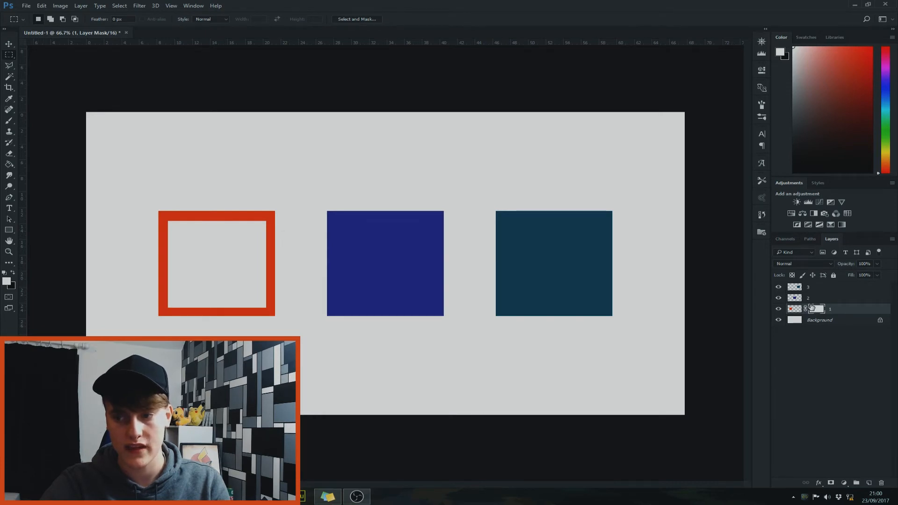
# Step: Unlink the mask from layer 1 and try moving the red square independently of its mask
pyautogui.click(805, 308)
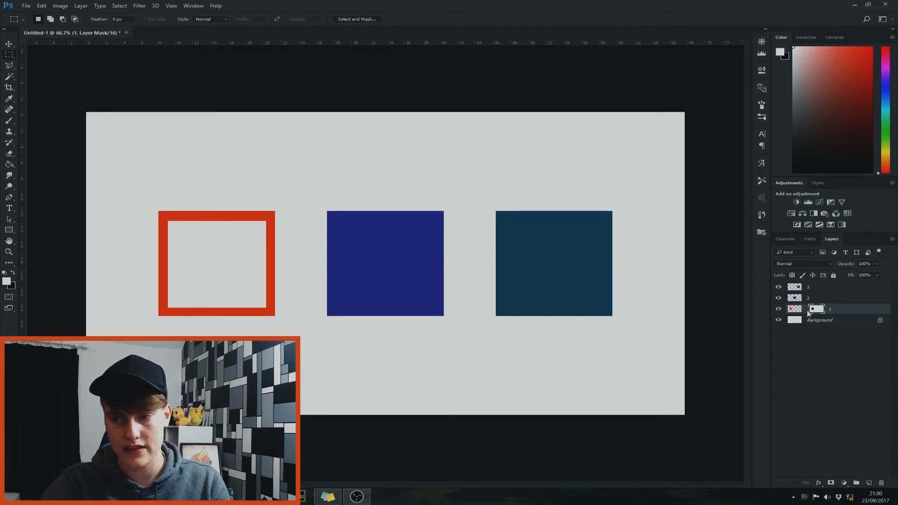
pyautogui.click(9, 43)
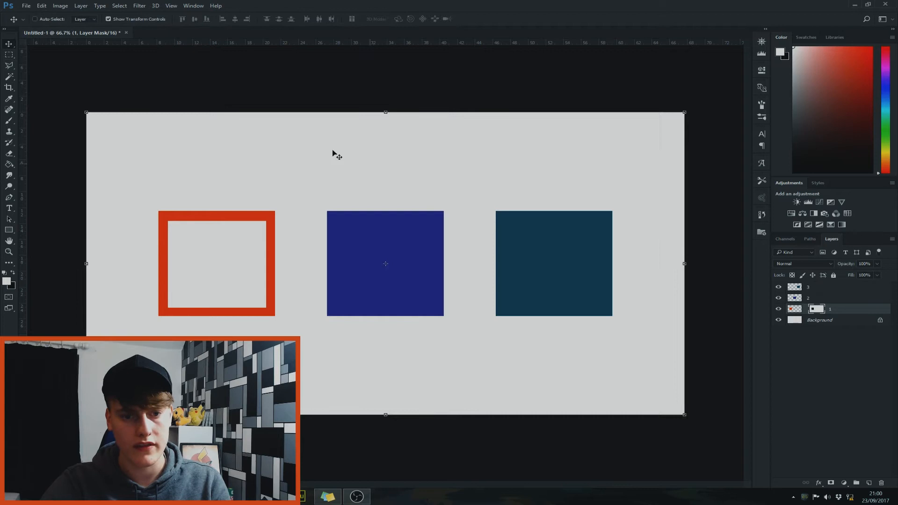
pyautogui.click(794, 309)
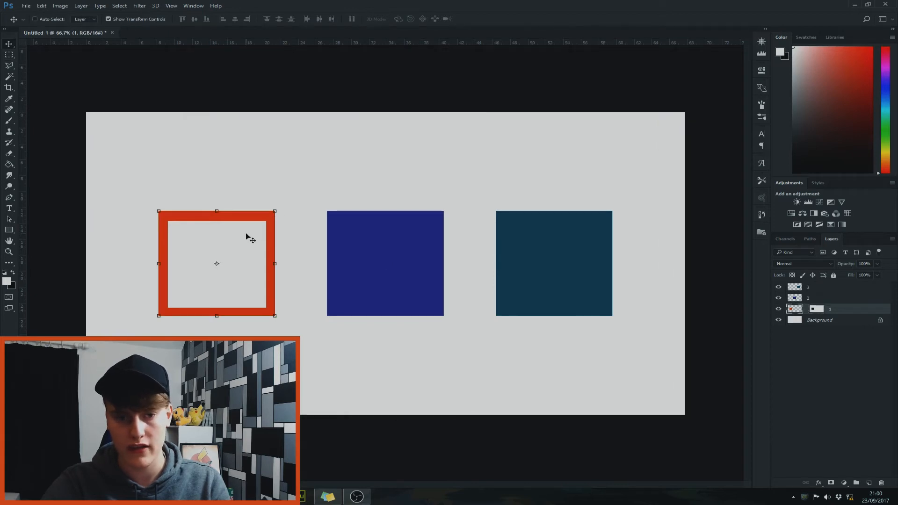
pyautogui.moveTo(251, 236); pyautogui.dragTo(251, 264)
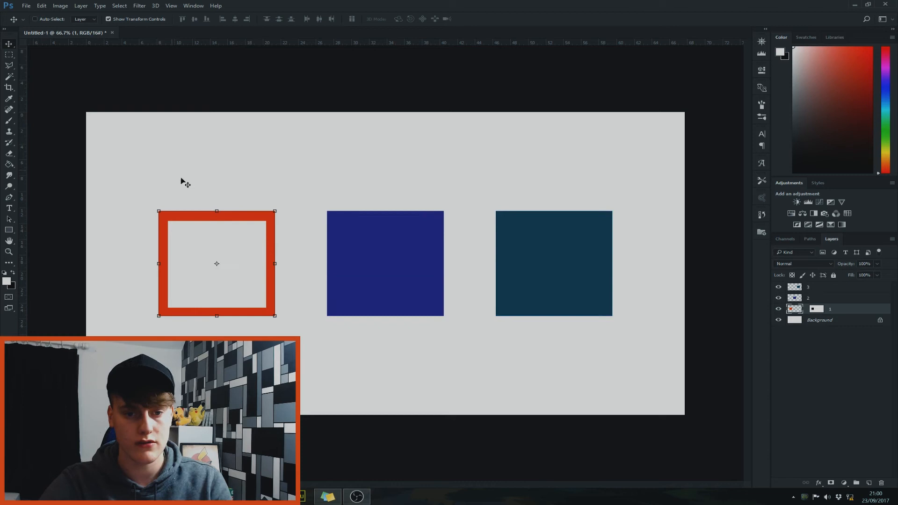
# Step: Place layer 2 below layer 1 and test the blue square behind the red frame, undoing the test move
pyautogui.click(9, 54)
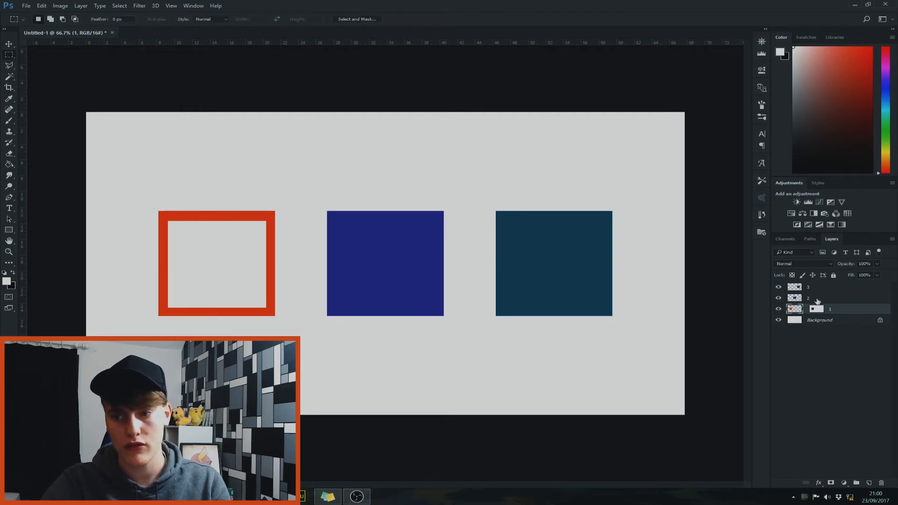
pyautogui.click(817, 299)
pyautogui.press('v')
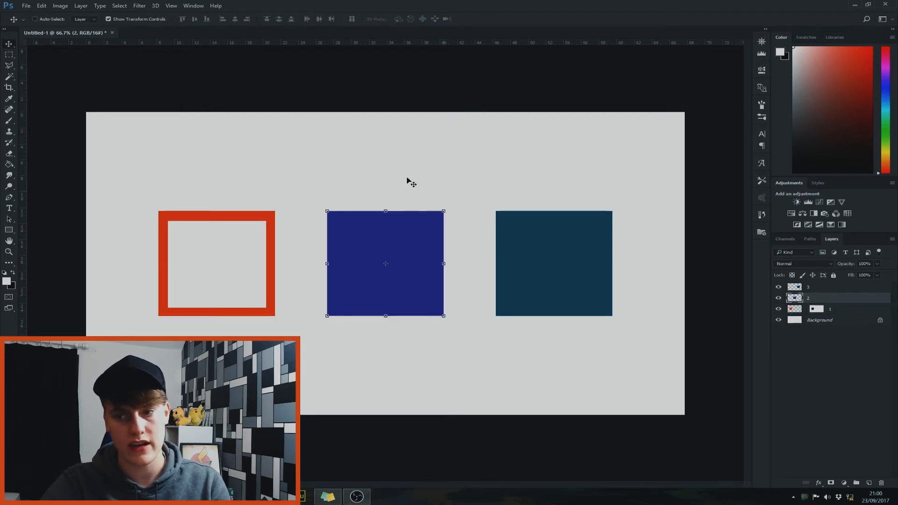
pyautogui.moveTo(856, 304); pyautogui.dragTo(855, 313)
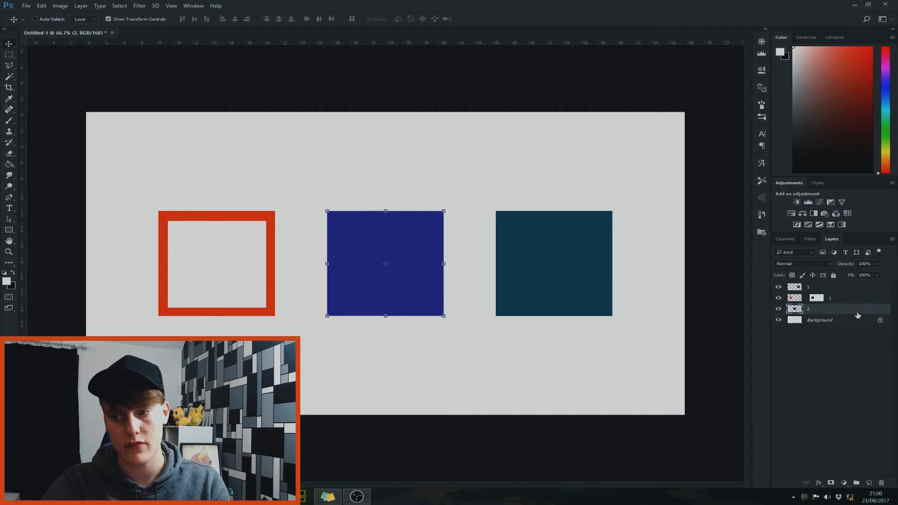
pyautogui.moveTo(415, 250); pyautogui.dragTo(245, 248)
pyautogui.hotkey('ctrl', 'z')
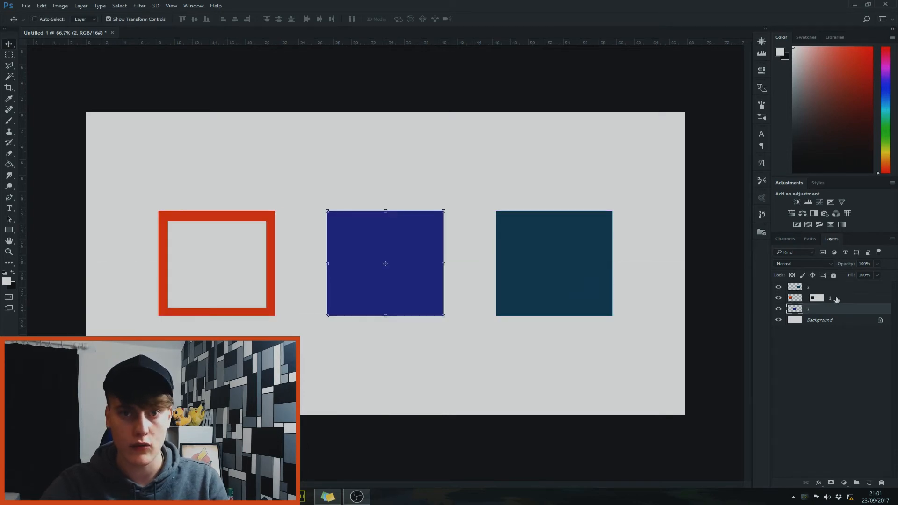
# Step: Relink the mask to layer 1 and switch to the Rectangular Marquee tool with that layer active
pyautogui.click(806, 297)
pyautogui.click(832, 299)
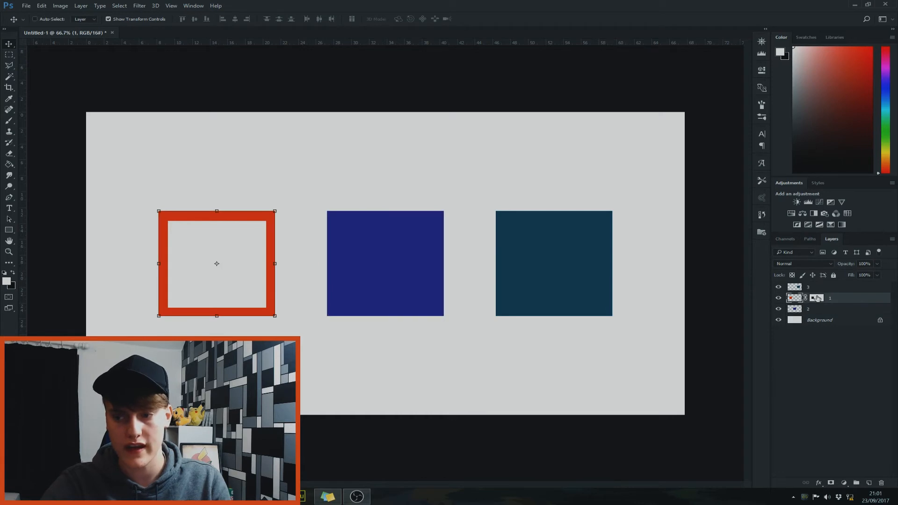
pyautogui.click(9, 54)
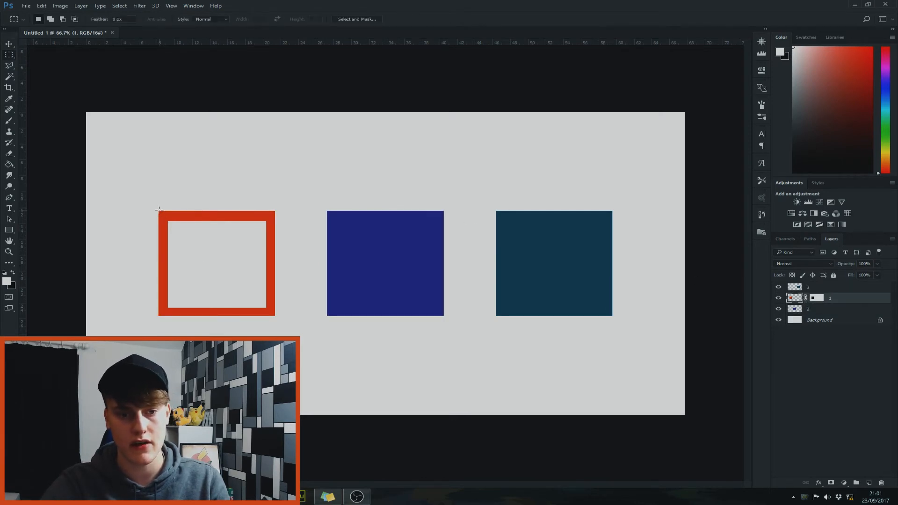
pyautogui.moveTo(161, 213); pyautogui.dragTo(166, 217)
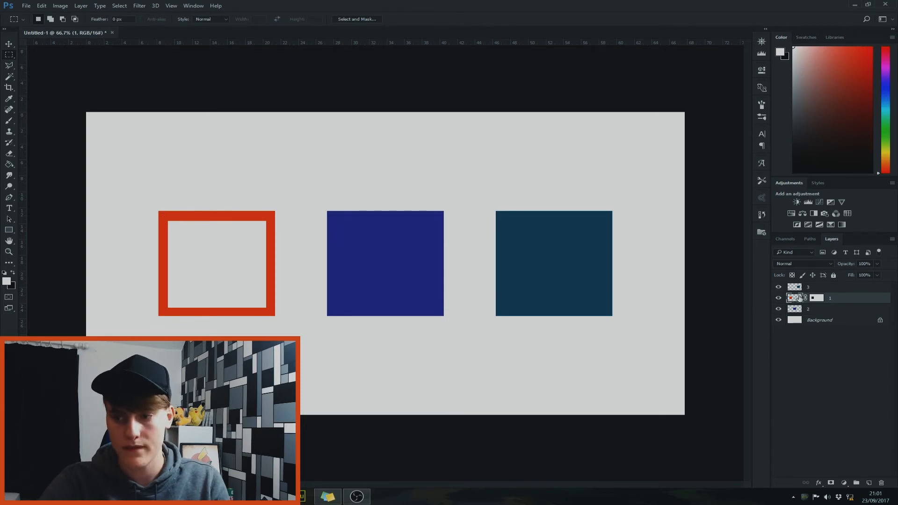
# Step: Disable the layer mask on layer 1 and enable it again
pyautogui.rightClick(816, 299)
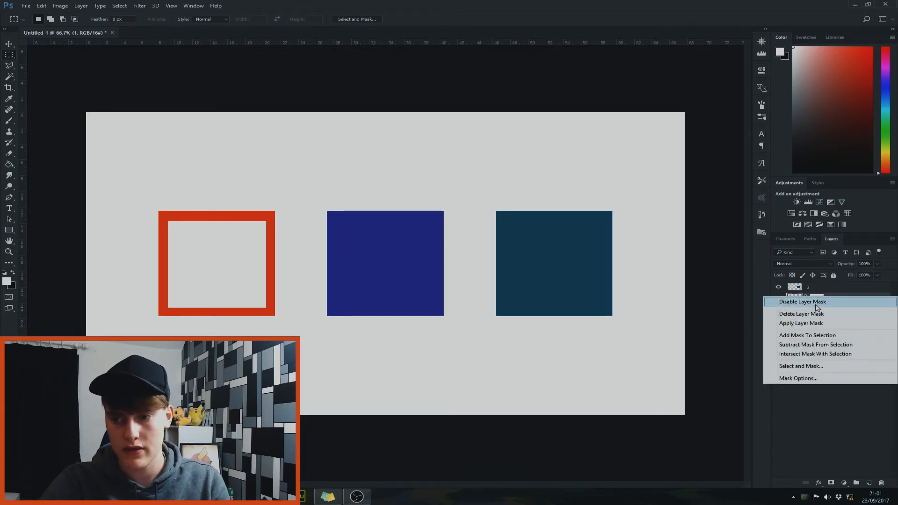
pyautogui.click(802, 302)
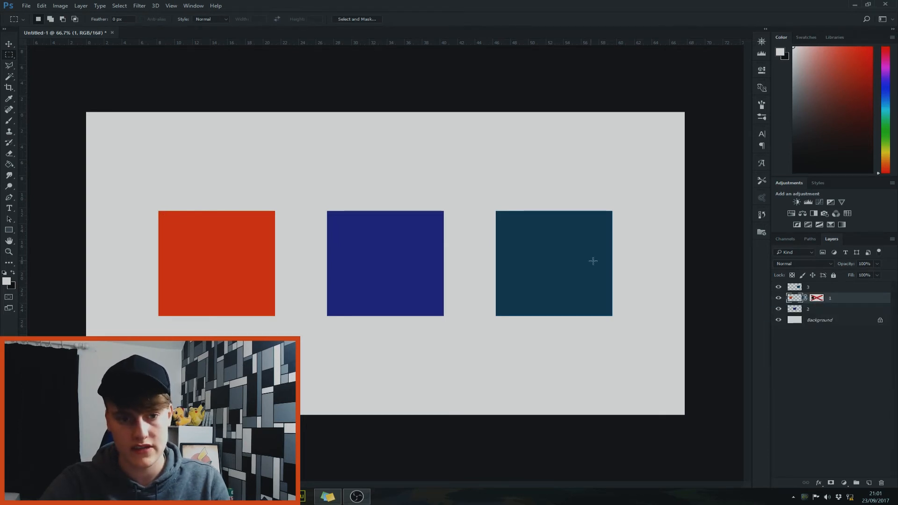
pyautogui.rightClick(816, 300)
pyautogui.click(809, 305)
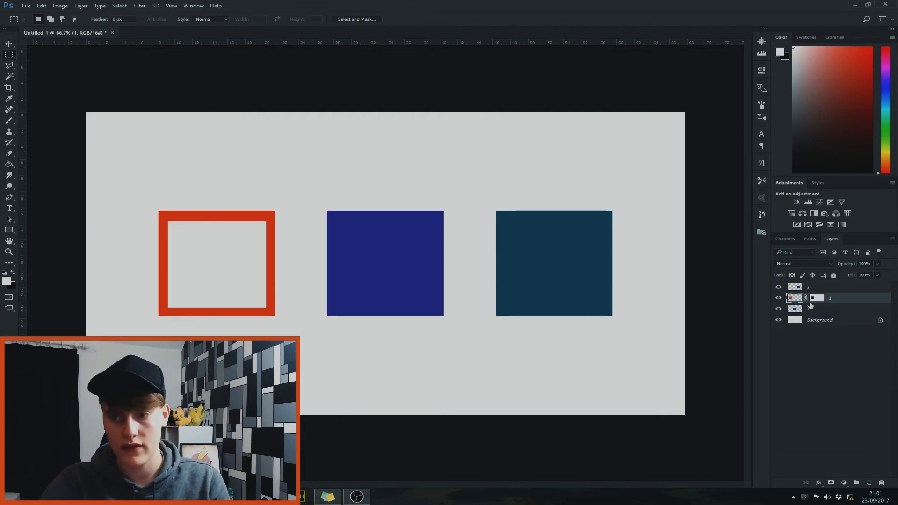
# Step: Mask out the centre of the blue square on layer 2 using an inverted rectangular selection drawn just inside its edges
pyautogui.click(811, 309)
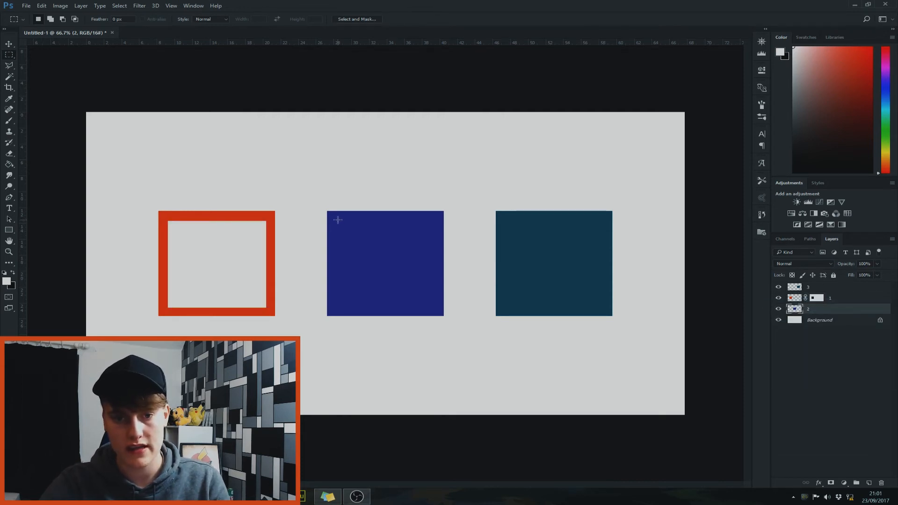
pyautogui.moveTo(334, 219); pyautogui.dragTo(434, 307)
pyautogui.moveTo(434, 307); pyautogui.dragTo(436, 308)
pyautogui.rightClick(391, 236)
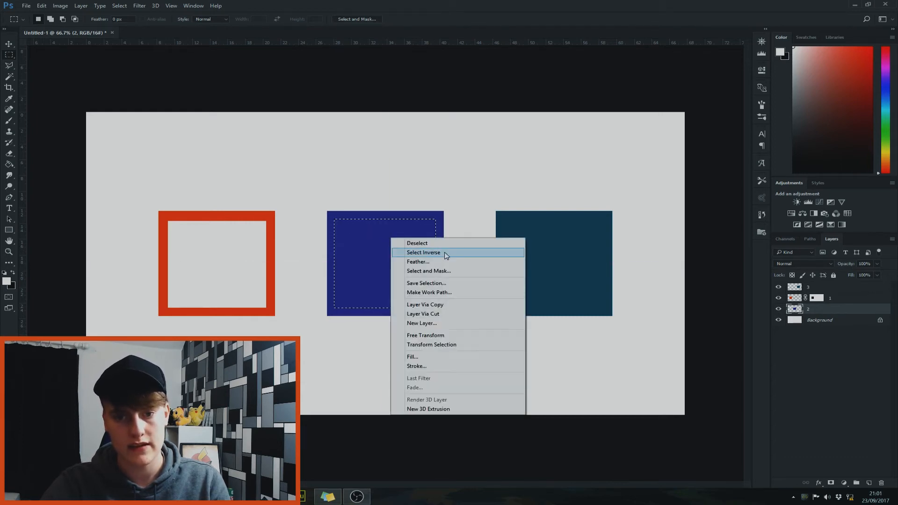
pyautogui.click(445, 253)
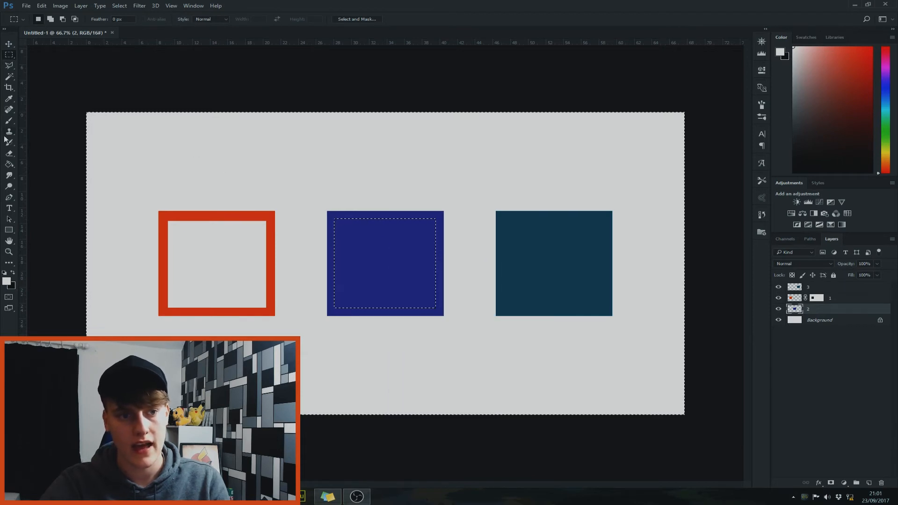
pyautogui.click(831, 483)
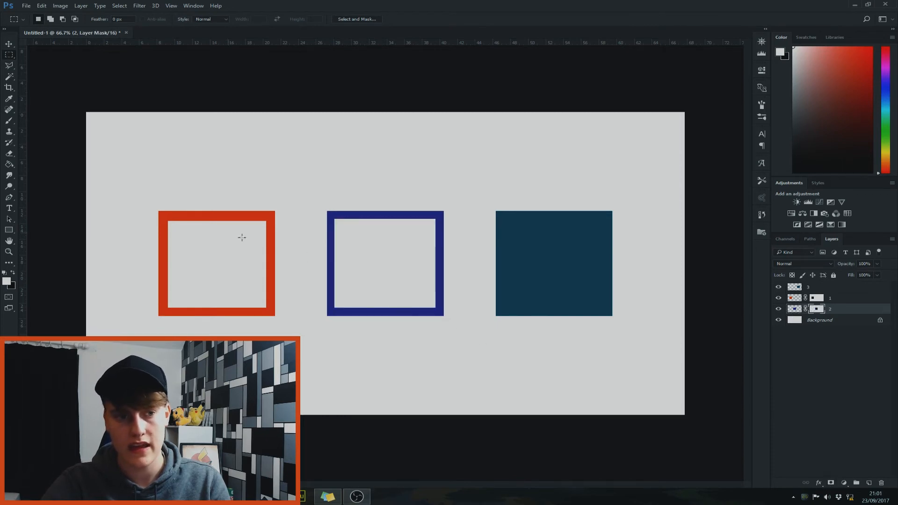
# Step: Choose the Brush tool and reduce the size of the soft brush with 0% hardness
pyautogui.click(8, 121)
pyautogui.rightClick(364, 216)
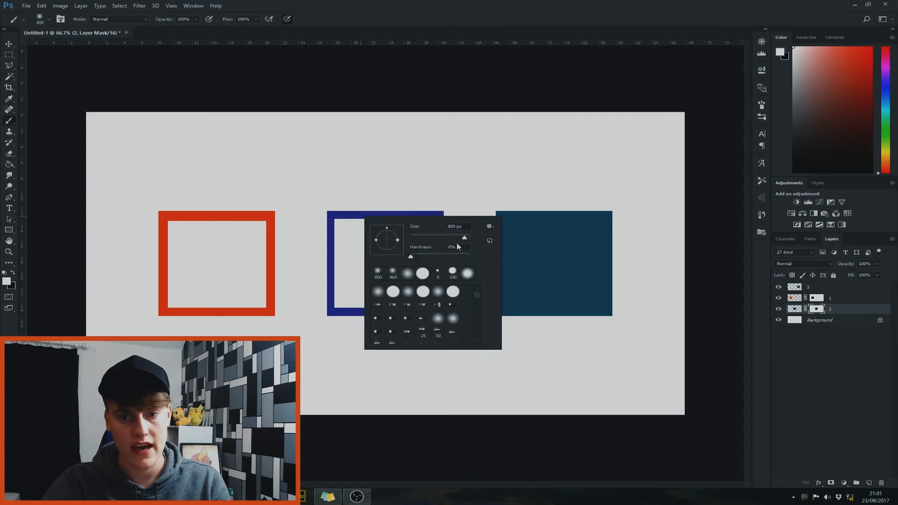
pyautogui.moveTo(460, 237); pyautogui.dragTo(462, 238)
pyautogui.click(422, 12)
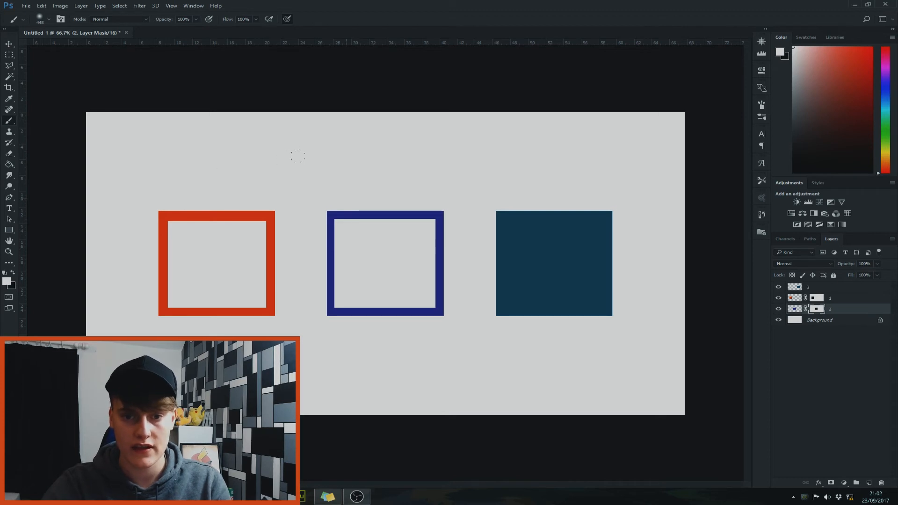
# Step: Try a white brush stroke on layer 2's mask, undo it, and swap the foreground and background colours and back
pyautogui.moveTo(395, 187); pyautogui.dragTo(275, 246)
pyautogui.hotkey('ctrl', 'z')
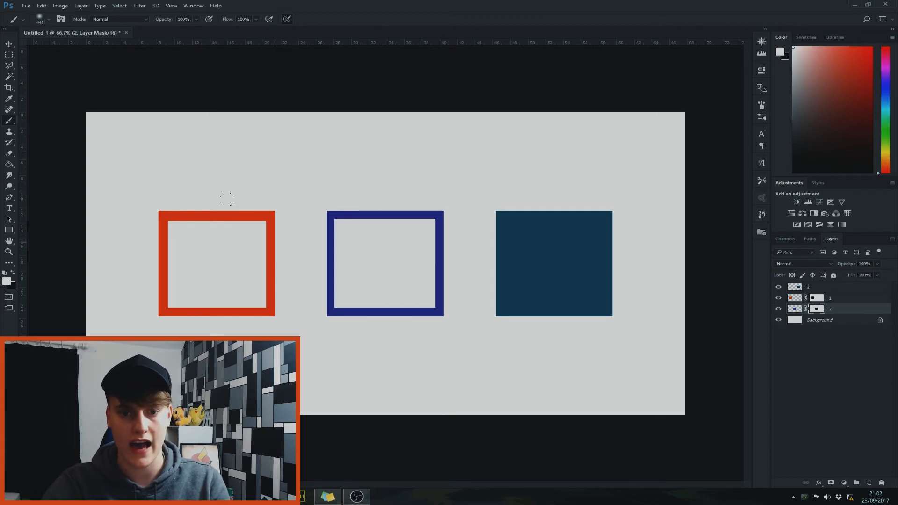
pyautogui.click(13, 273)
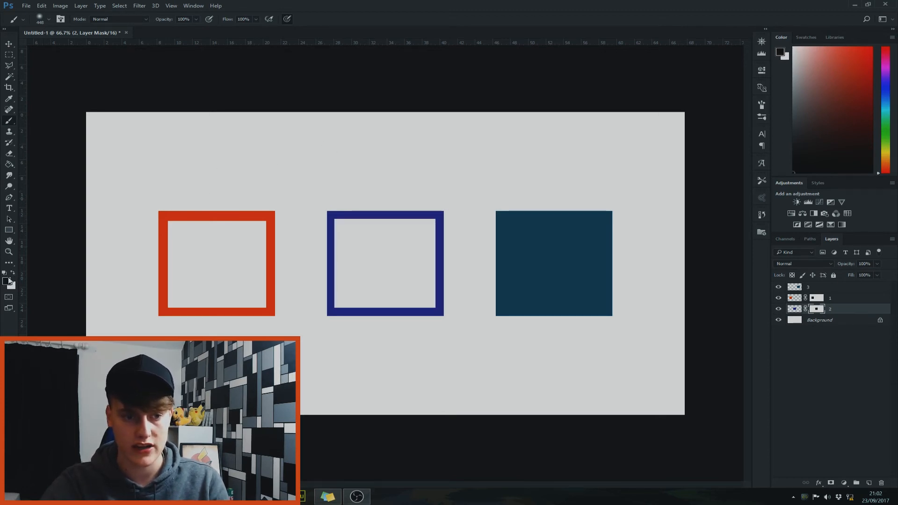
pyautogui.click(13, 273)
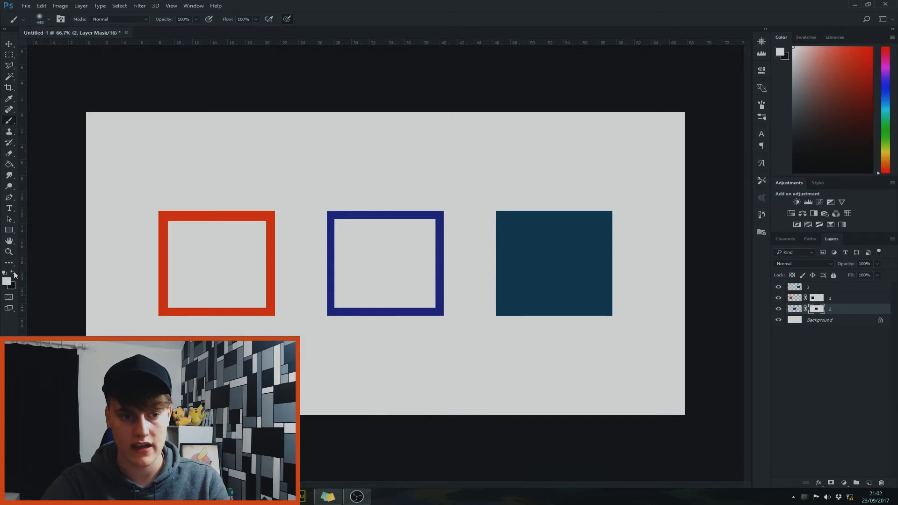
# Step: Try white and black brush strokes on layer 2's mask, ending with white as the foreground colour
pyautogui.hotkey('ctrl', 'z')
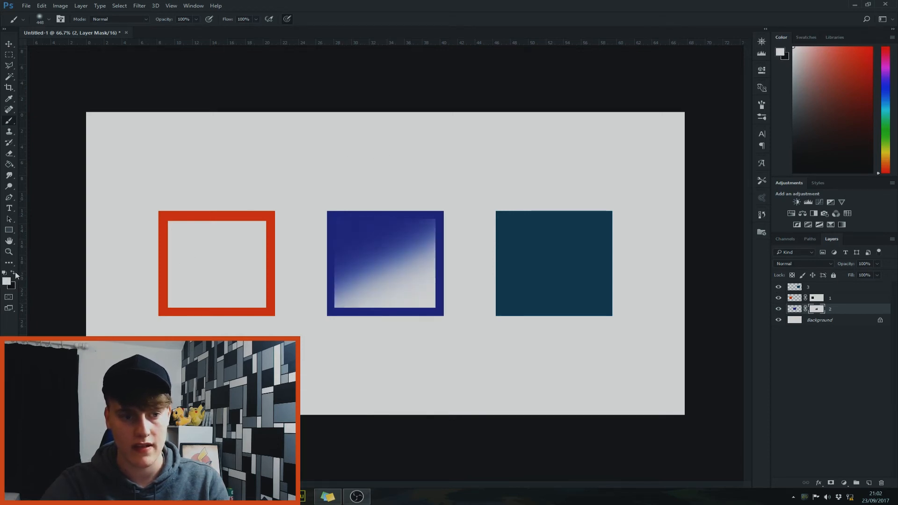
pyautogui.click(13, 273)
pyautogui.moveTo(382, 170)
pyautogui.mouseDown()
pyautogui.moveTo(284, 251)
pyautogui.moveTo(313, 214)
pyautogui.moveTo(306, 171)
pyautogui.moveTo(249, 245)
pyautogui.moveTo(371, 168)
pyautogui.moveTo(340, 344)
pyautogui.moveTo(482, 303)
pyautogui.mouseUp()
pyautogui.hotkey('ctrl', 'z')
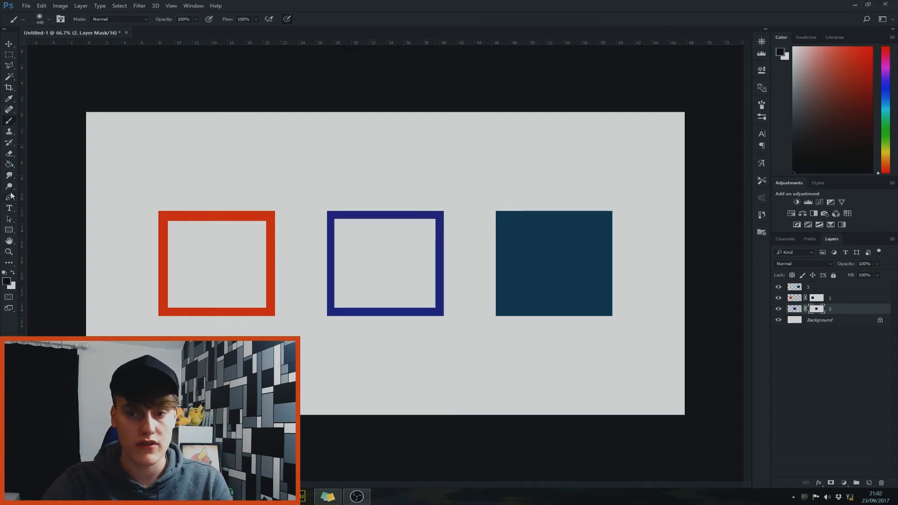
pyautogui.click(13, 273)
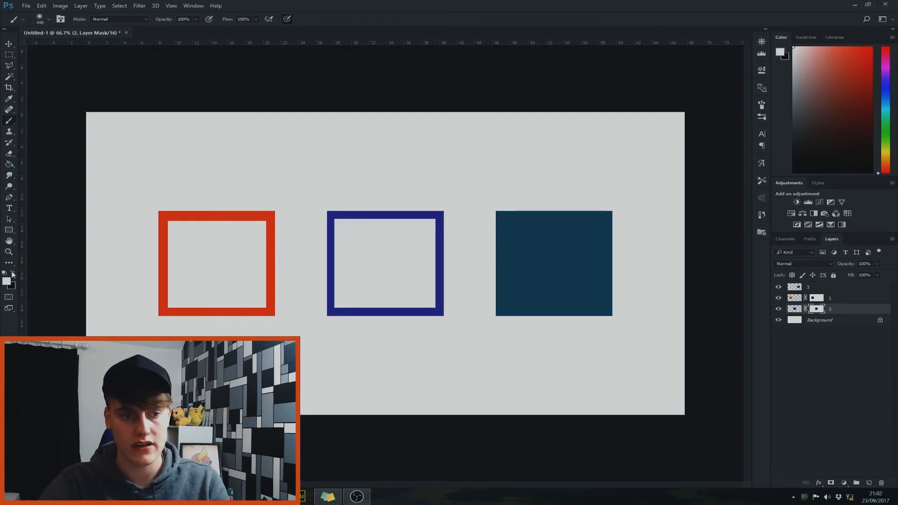
# Step: Enlarge the soft brush to 600 and paint white diagonally on layer 2's mask to reveal the upper-left part of the blue square's centre
pyautogui.press(']')
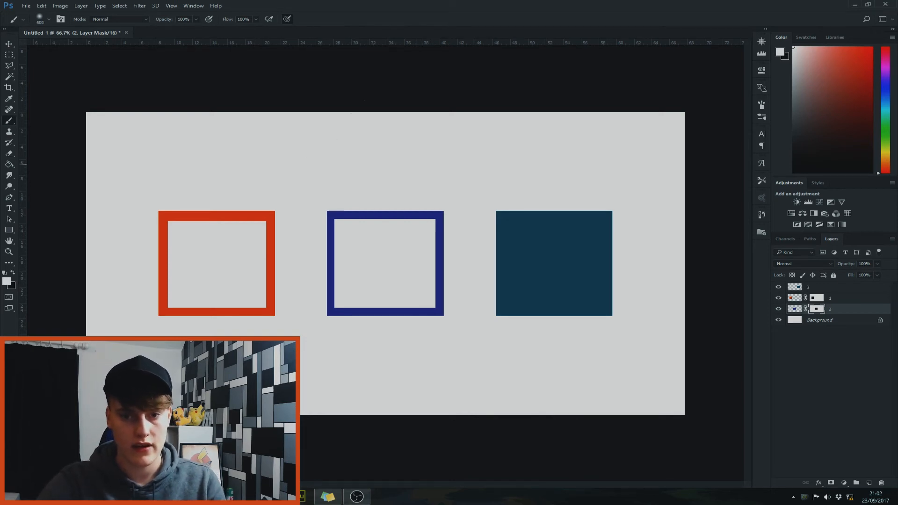
pyautogui.moveTo(350, 114)
pyautogui.mouseDown()
pyautogui.moveTo(280, 149)
pyautogui.moveTo(235, 197)
pyautogui.moveTo(195, 280)
pyautogui.mouseUp()
pyautogui.hotkey('ctrl', 'z')
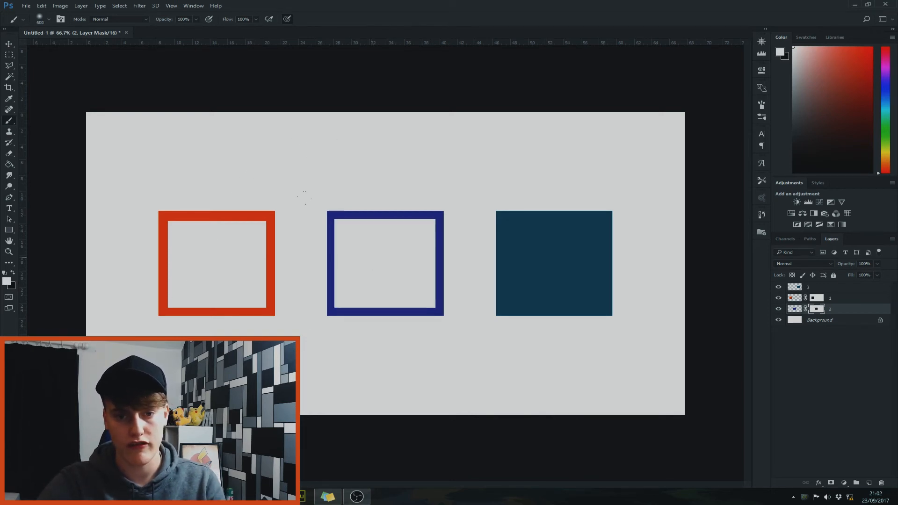
pyautogui.rightClick(372, 257)
pyautogui.click(420, 296)
pyautogui.click(425, 18)
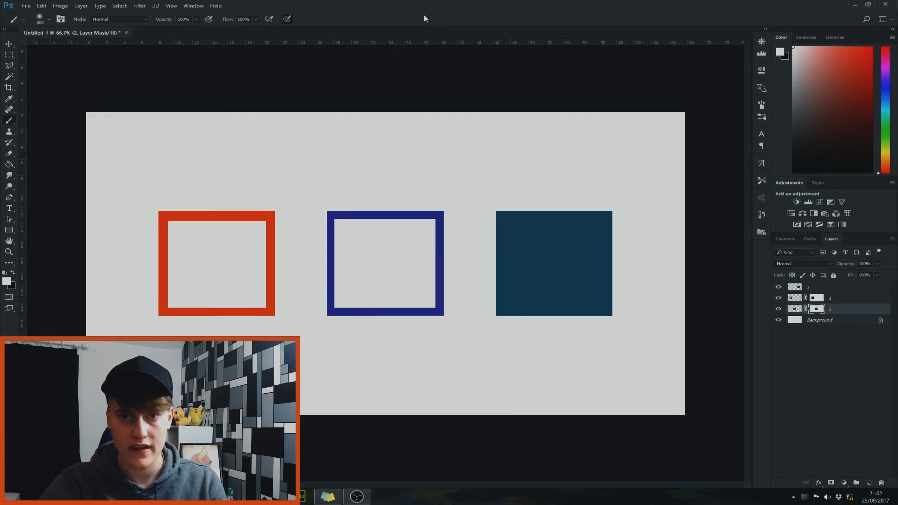
pyautogui.moveTo(417, 140)
pyautogui.mouseDown()
pyautogui.moveTo(398, 168)
pyautogui.moveTo(317, 230)
pyautogui.mouseUp()
pyautogui.moveTo(177, 241); pyautogui.dragTo(447, 100)
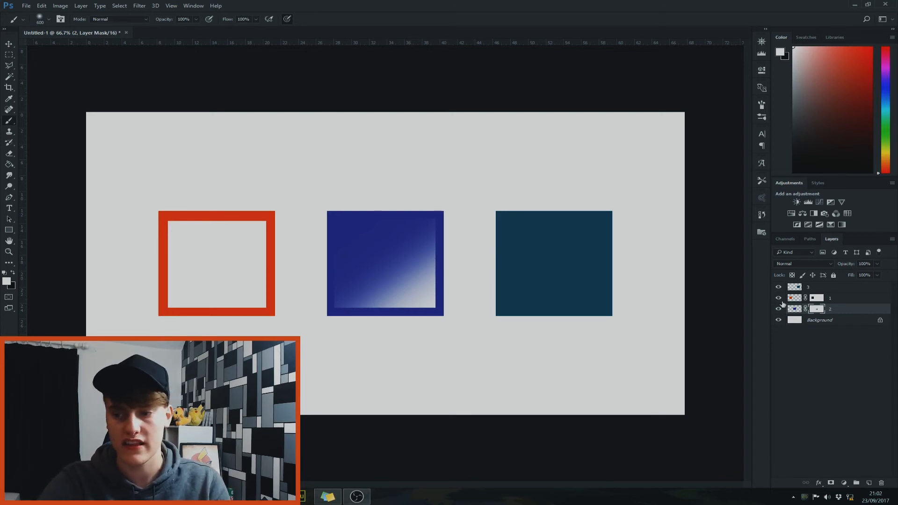
# Step: Place layer 3 beneath layer 2, and slide the teal square behind the blue one and back to its original place
pyautogui.moveTo(830, 285); pyautogui.dragTo(816, 310)
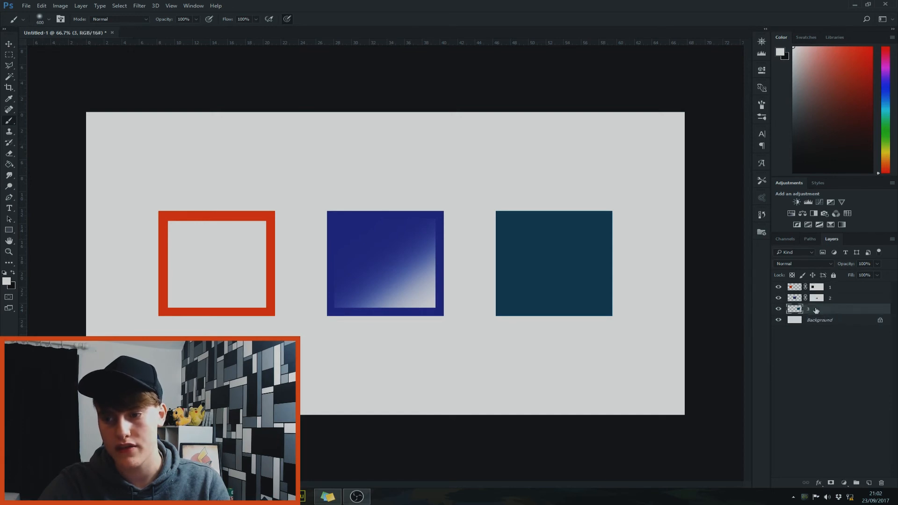
pyautogui.click(11, 47)
pyautogui.moveTo(543, 249); pyautogui.dragTo(375, 247)
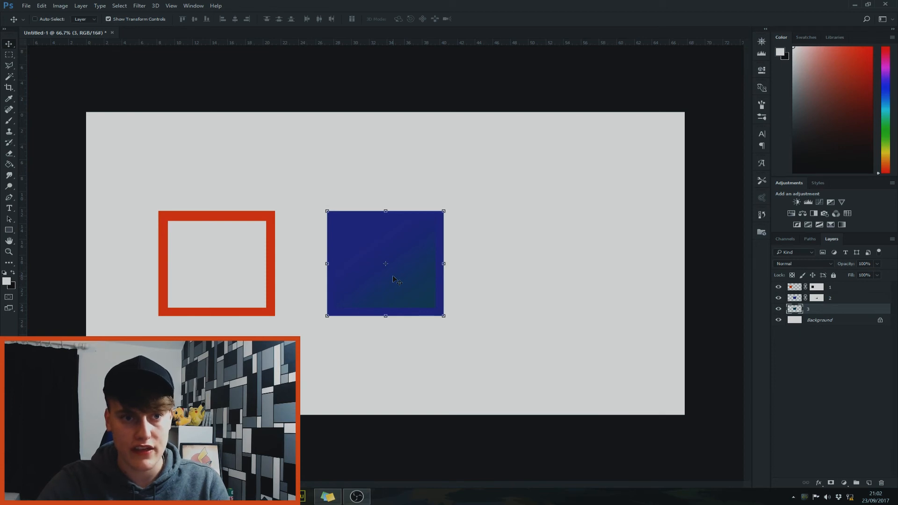
pyautogui.moveTo(392, 279); pyautogui.dragTo(561, 279)
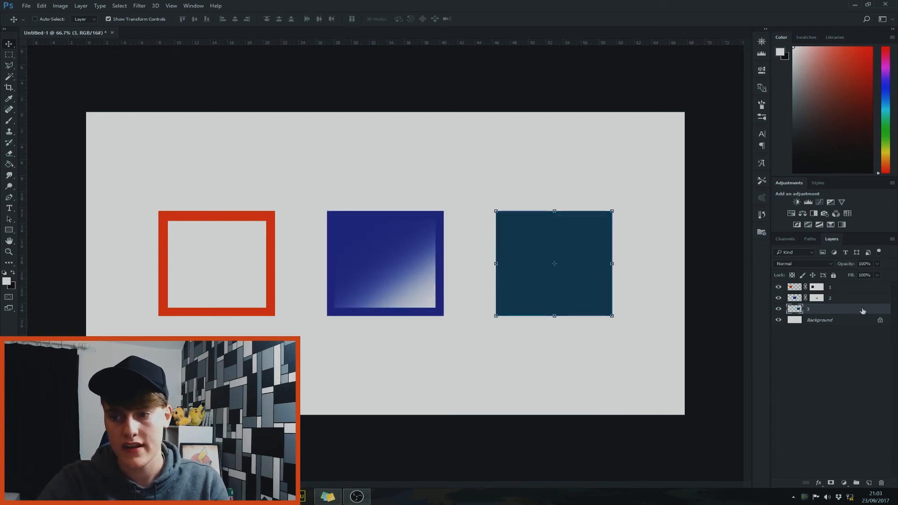
# Step: Draw a rectangular selection just inside the teal square's edges and add a layer mask to layer 3
pyautogui.click(13, 55)
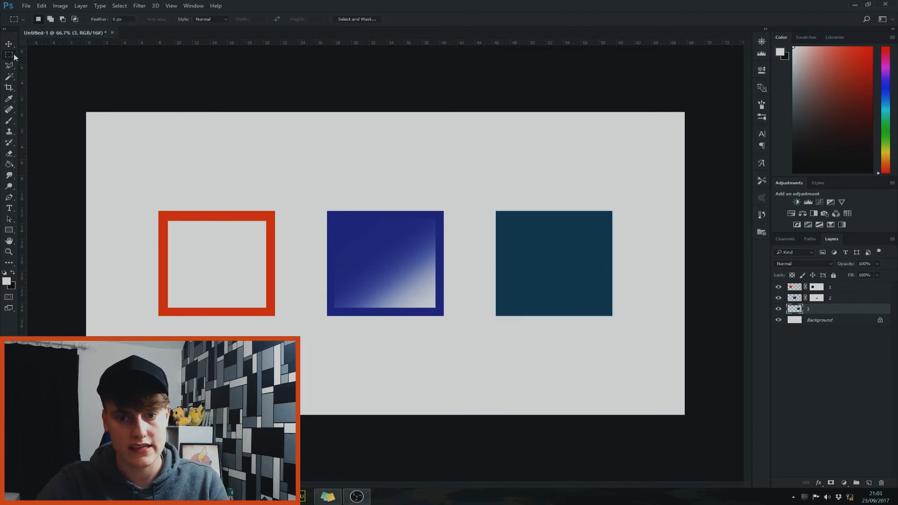
pyautogui.moveTo(505, 219); pyautogui.dragTo(603, 308)
pyautogui.rightClick(623, 300)
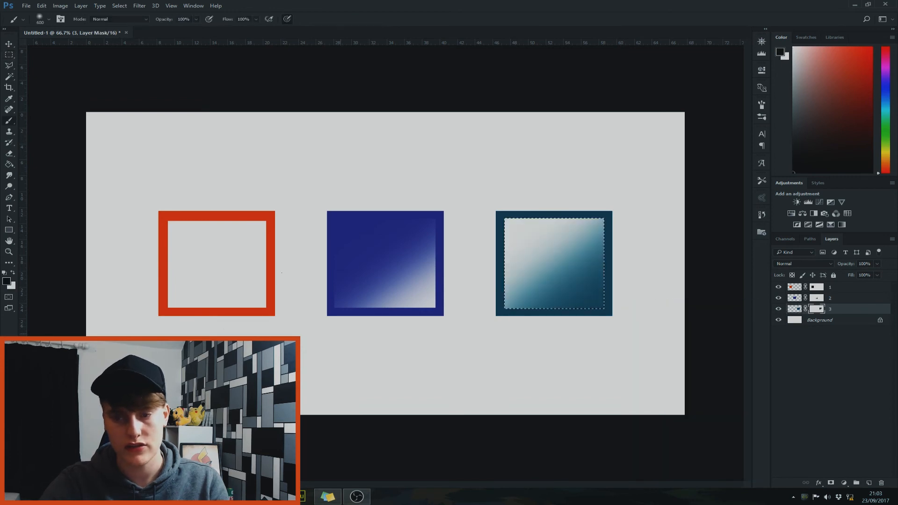
pyautogui.hotkey('ctrl', 'z')
pyautogui.moveTo(509, 196); pyautogui.dragTo(594, 180)
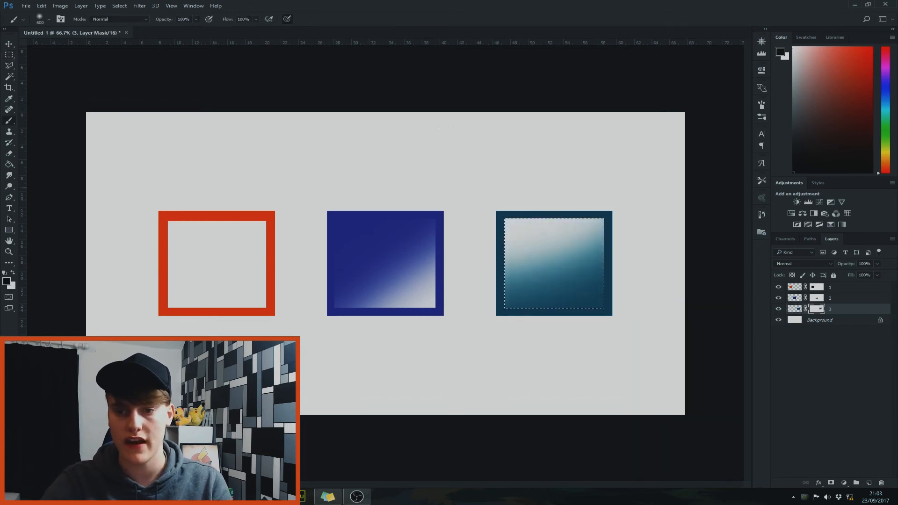
pyautogui.hotkey('ctrl', 'z')
pyautogui.moveTo(635, 210)
pyautogui.mouseDown()
pyautogui.moveTo(584, 201)
pyautogui.moveTo(179, 206)
pyautogui.mouseUp()
pyautogui.hotkey('ctrl', 'z')
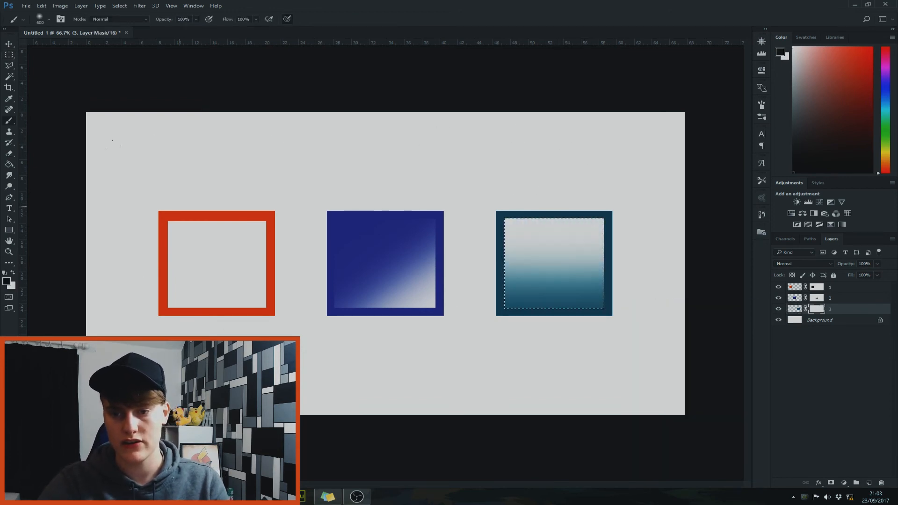
pyautogui.hotkey('ctrl', 'z')
# Step: Fade out the upper part of the selected area on layer 3's mask with soft black brush strokes, and deselect
pyautogui.moveTo(607, 206); pyautogui.dragTo(186, 132)
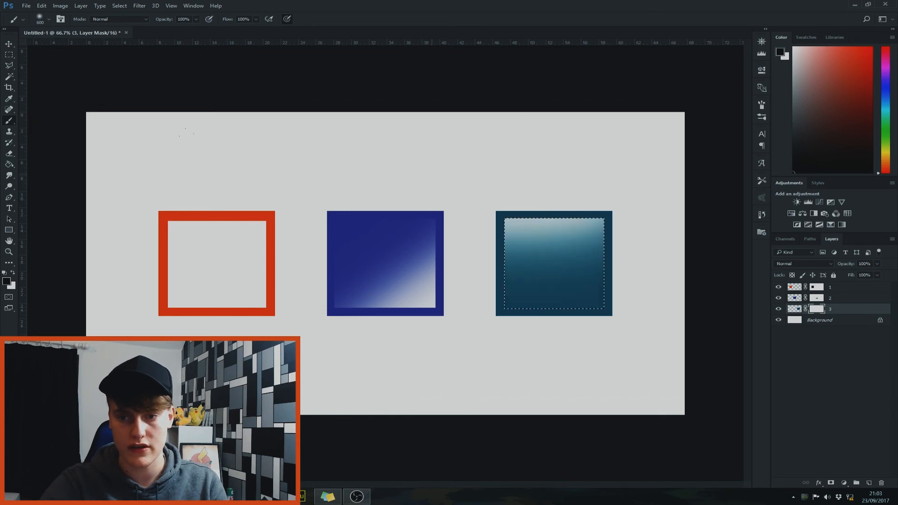
pyautogui.moveTo(143, 184); pyautogui.dragTo(673, 194)
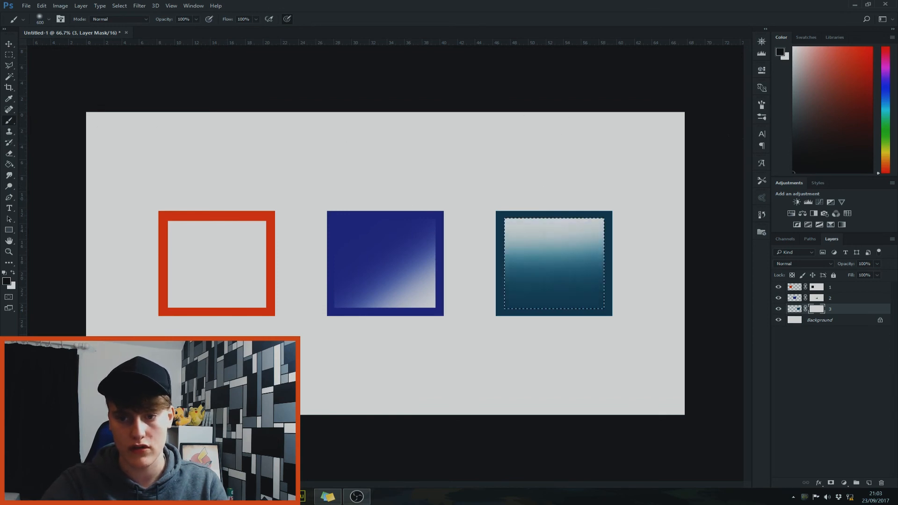
pyautogui.click(8, 54)
pyautogui.hotkey('ctrl', 'd')
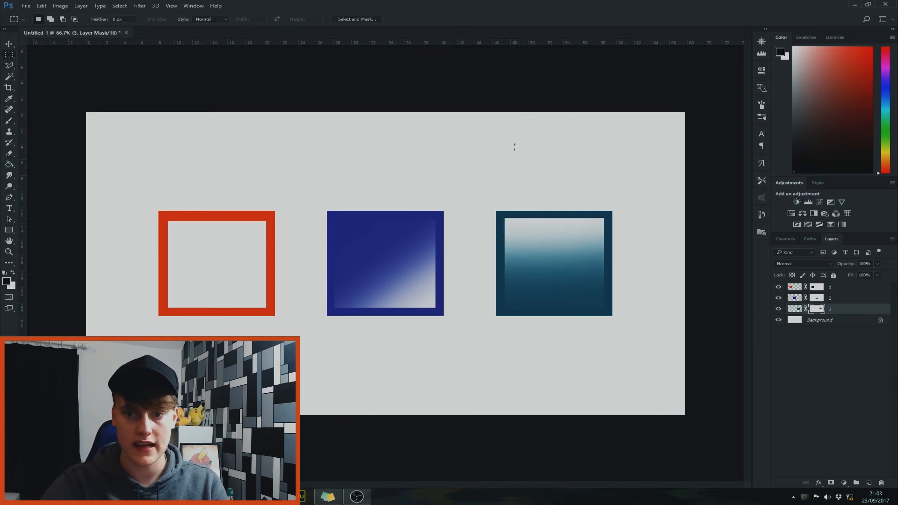
# Step: Move the blue square on layer 2 directly over the teal square
pyautogui.click(831, 300)
pyautogui.press('v')
pyautogui.moveTo(411, 274); pyautogui.dragTo(584, 275)
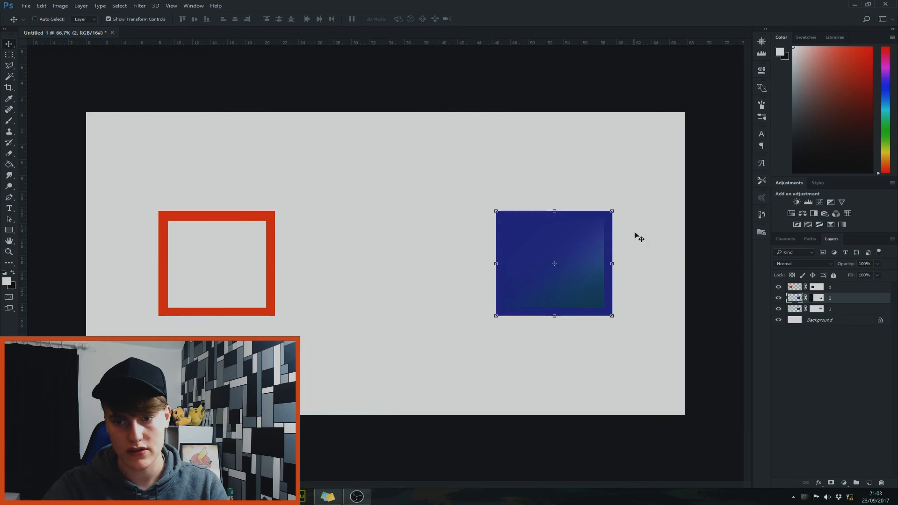
# Step: Delete the layer mask from layer 1 and move the full red square directly over the blue and teal squares
pyautogui.click(832, 288)
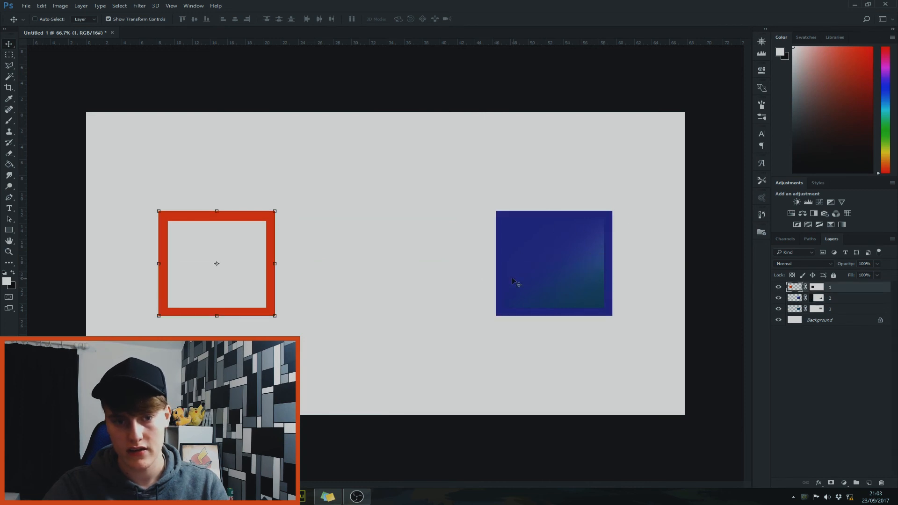
pyautogui.click(816, 287)
pyautogui.rightClick(816, 287)
pyautogui.click(806, 305)
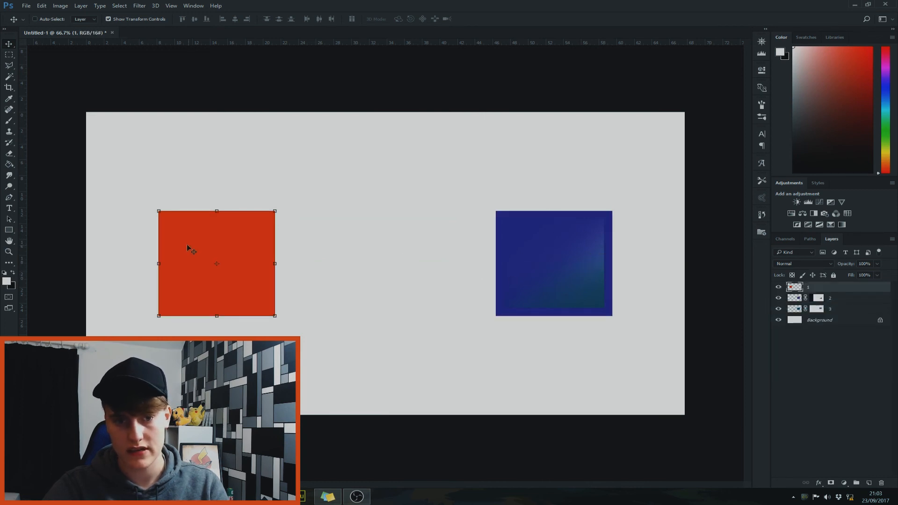
pyautogui.moveTo(187, 244); pyautogui.dragTo(585, 240)
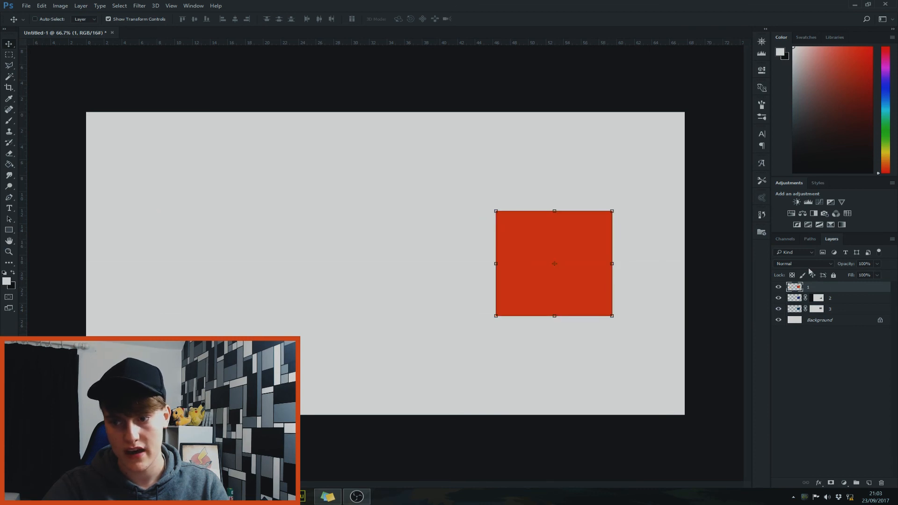
# Step: Place layer 1 beneath layers 2 and 3, and move all three stacked squares together to the centre of the canvas
pyautogui.moveTo(820, 298); pyautogui.dragTo(826, 313)
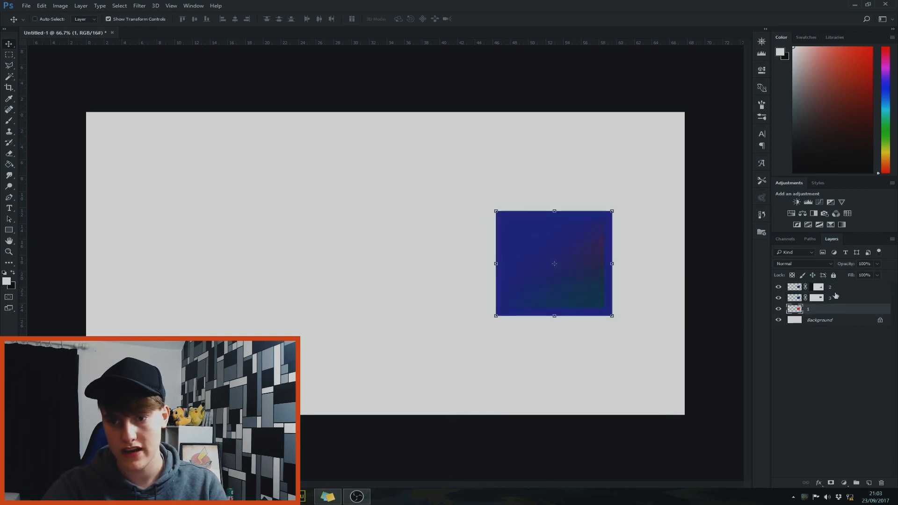
pyautogui.keyDown('shift'); pyautogui.click(837, 288); pyautogui.keyUp('shift')
pyautogui.moveTo(564, 264); pyautogui.dragTo(398, 268)
pyautogui.press('m')
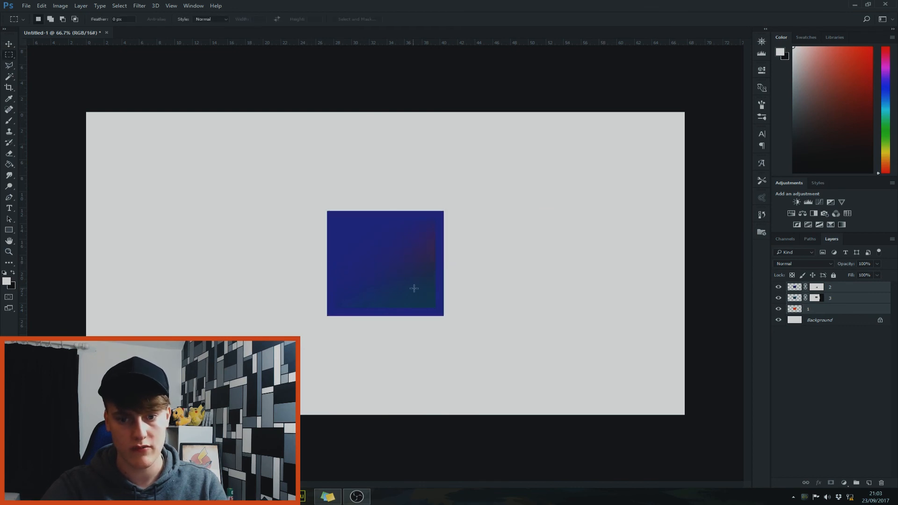
pyautogui.moveTo(430, 294); pyautogui.dragTo(361, 308)
pyautogui.click(478, 262)
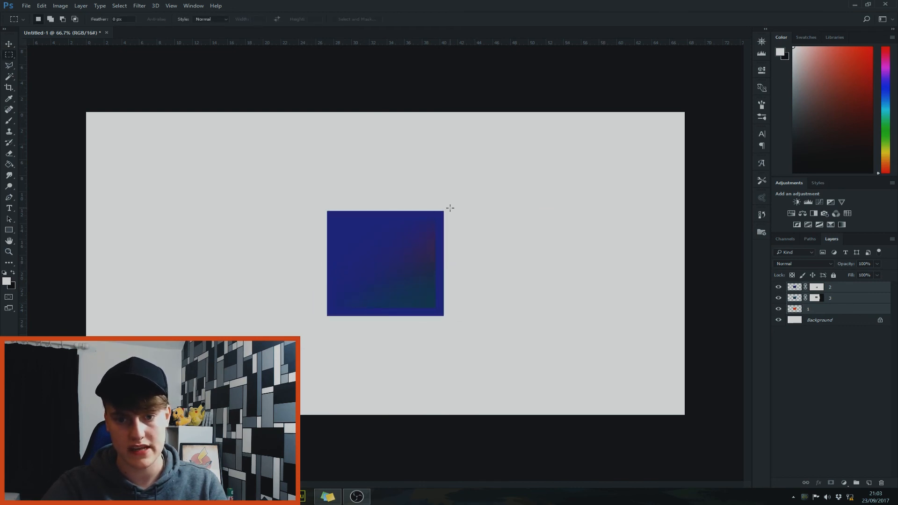
pyautogui.moveTo(450, 208); pyautogui.dragTo(392, 280)
pyautogui.click(391, 234)
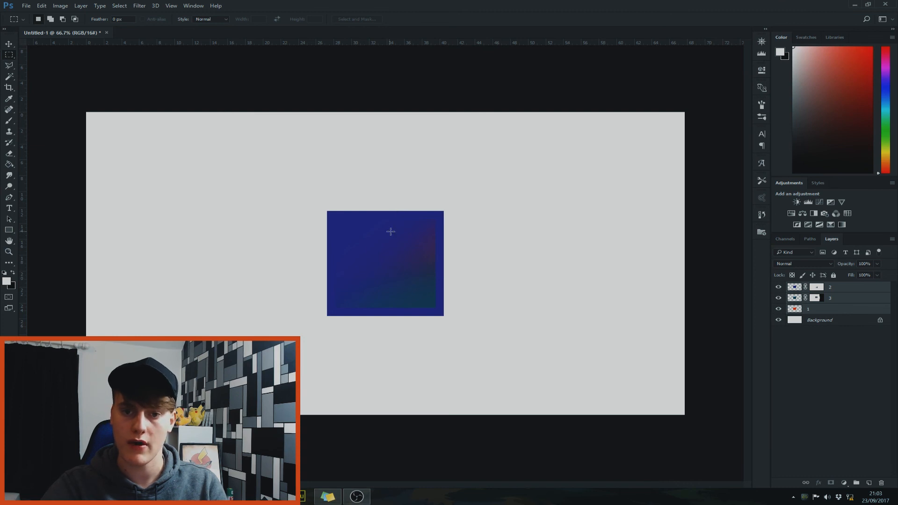
# Step: Reorder layer 2 to sit between layers 3 and 1
pyautogui.click(834, 289)
pyautogui.moveTo(834, 288); pyautogui.dragTo(836, 302)
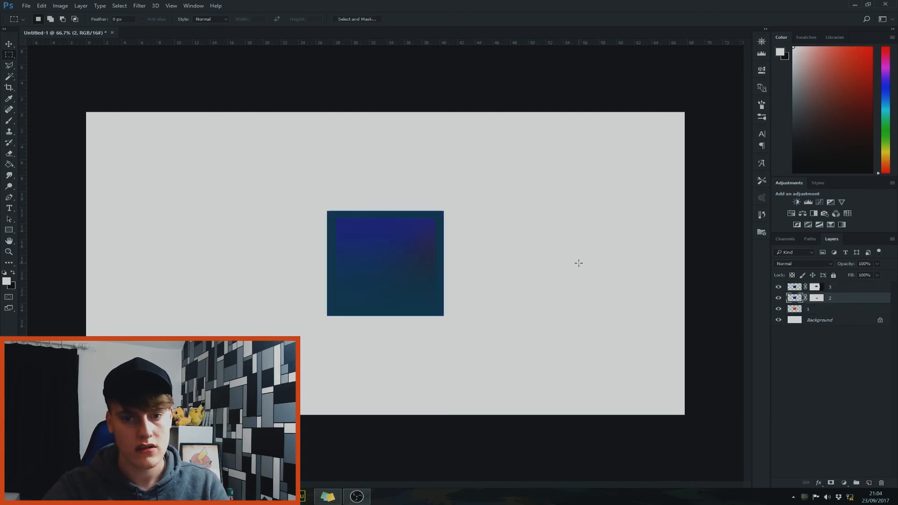